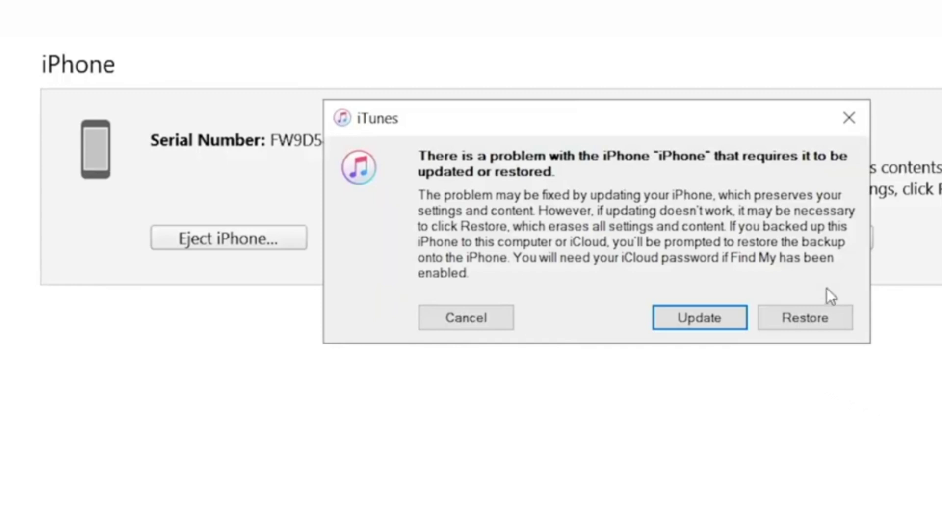
# Confirm Restore and Update in iTunes, then check the iPhone software download progress
pyautogui.click(810, 317)
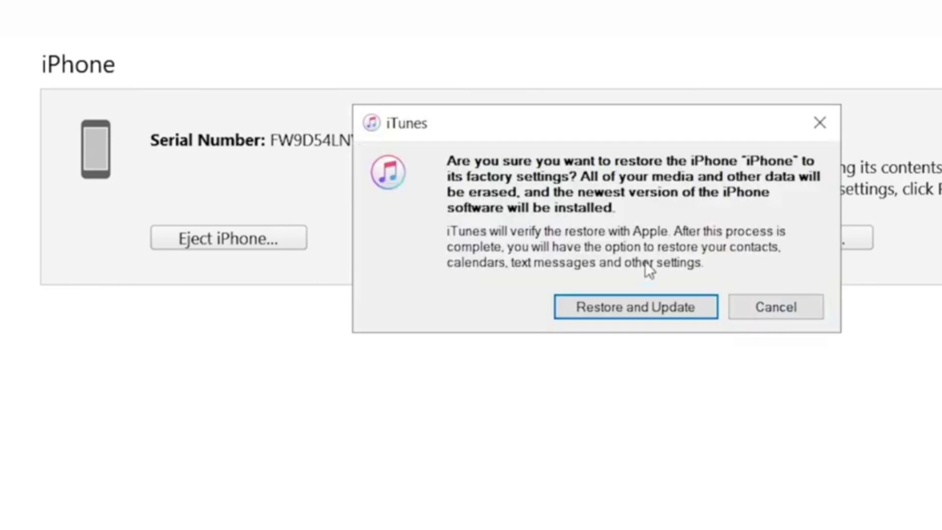
pyautogui.click(649, 312)
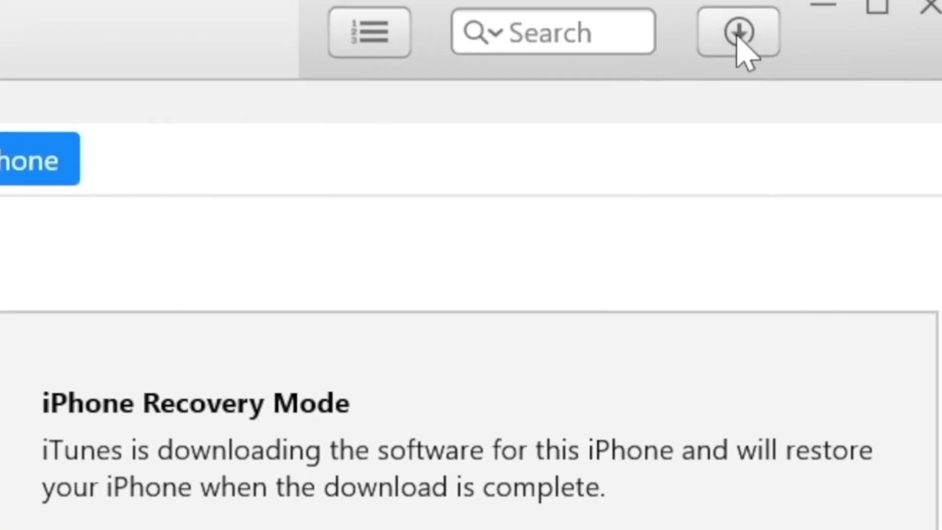
pyautogui.click(723, 50)
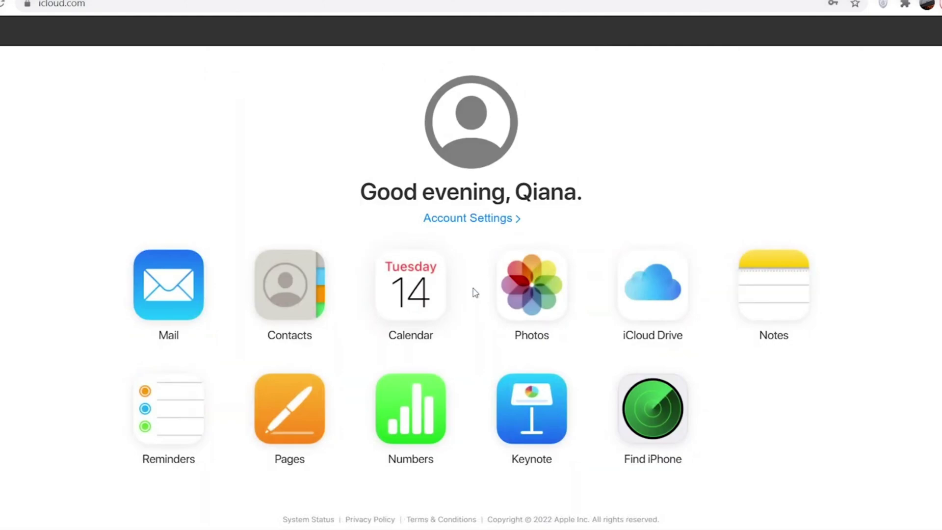
# Pick the iPhone from All Devices in Find iPhone and confirm Erase iPhone
pyautogui.click(649, 404)
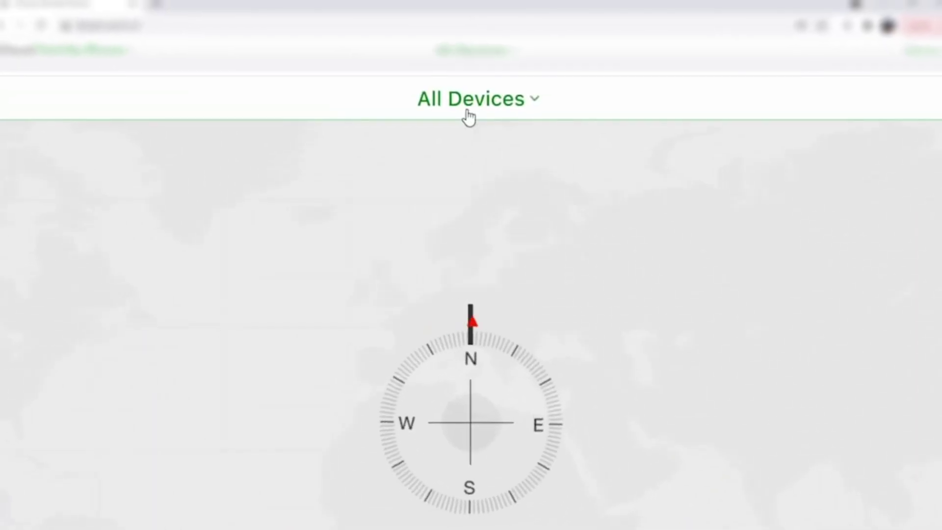
pyautogui.click(469, 112)
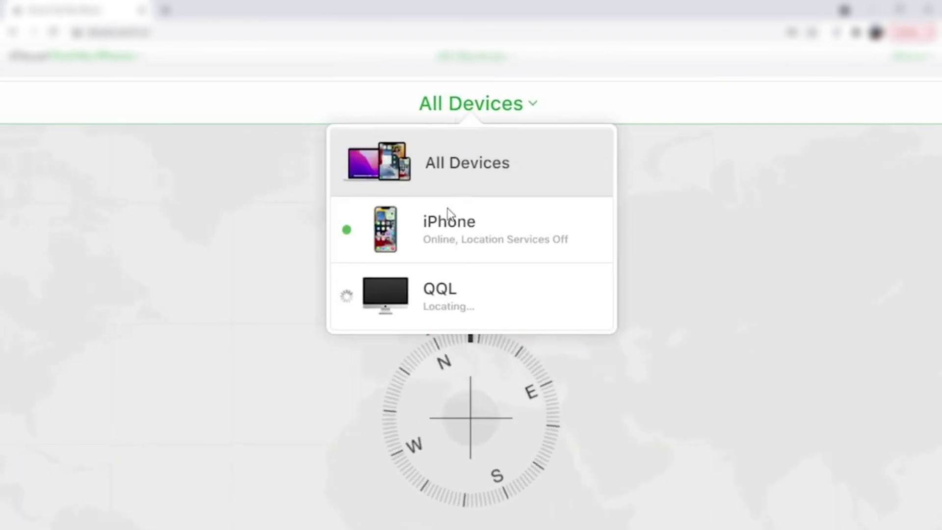
pyautogui.click(520, 241)
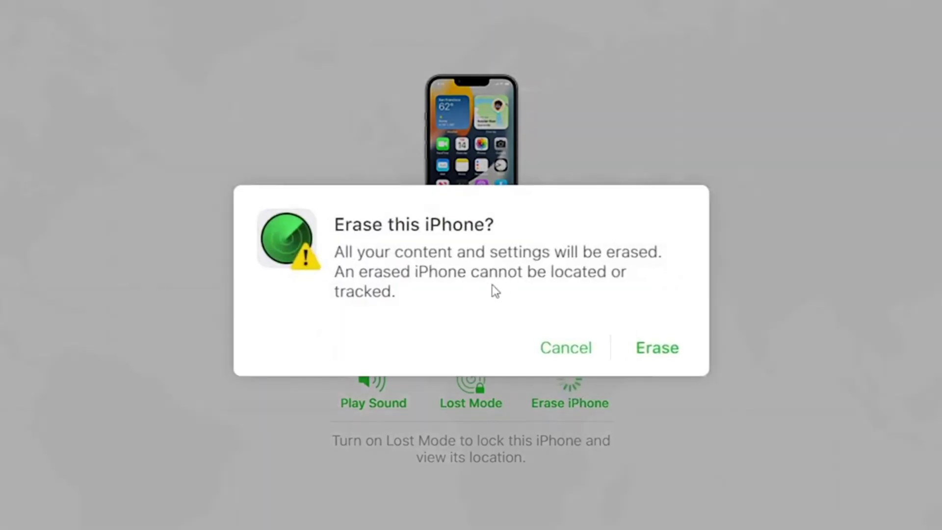
pyautogui.click(663, 348)
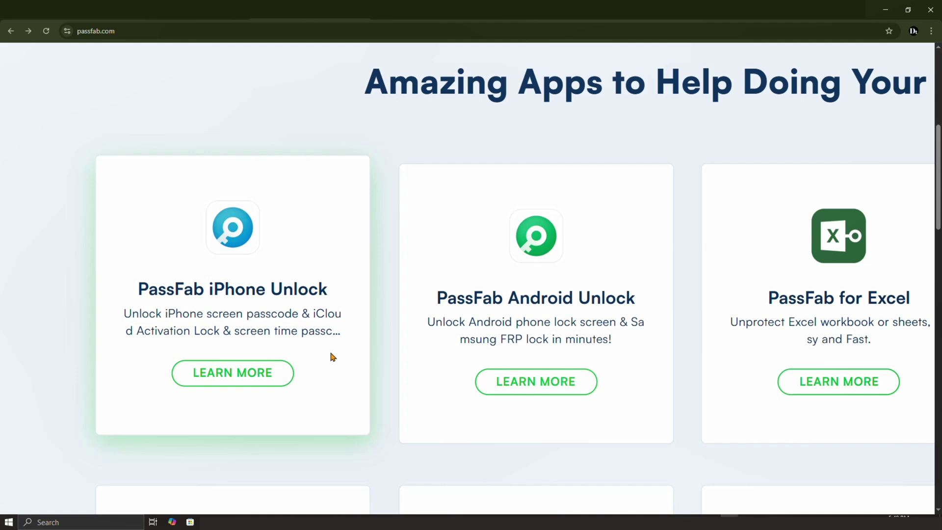
# Choose LEARN MORE on the PassFab iPhone Unlock card at passfab.com
pyautogui.click(292, 375)
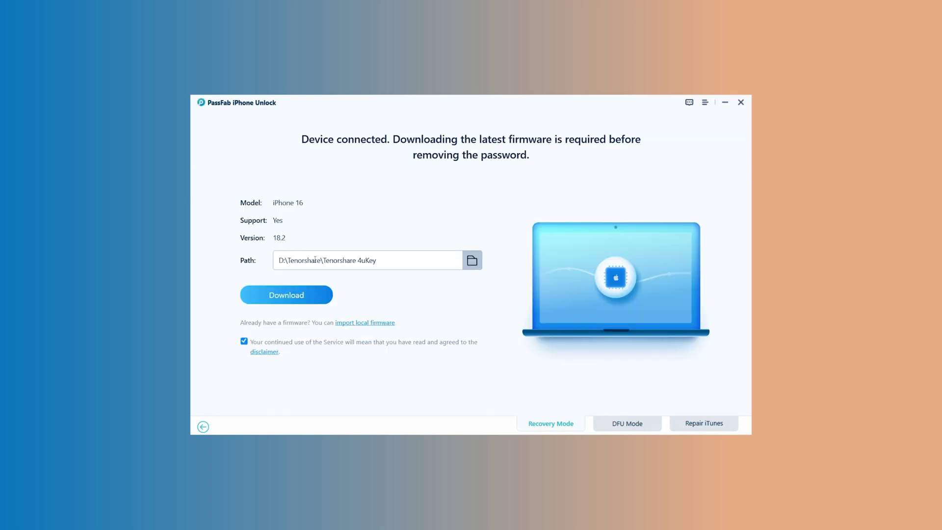
# Download the iPhone 16 firmware, then start removing the screen lock
pyautogui.click(320, 296)
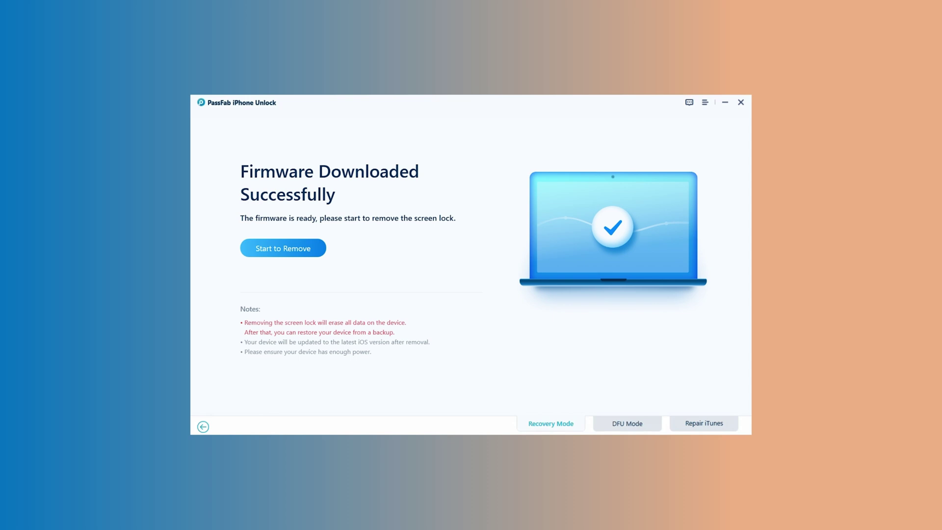
pyautogui.click(283, 249)
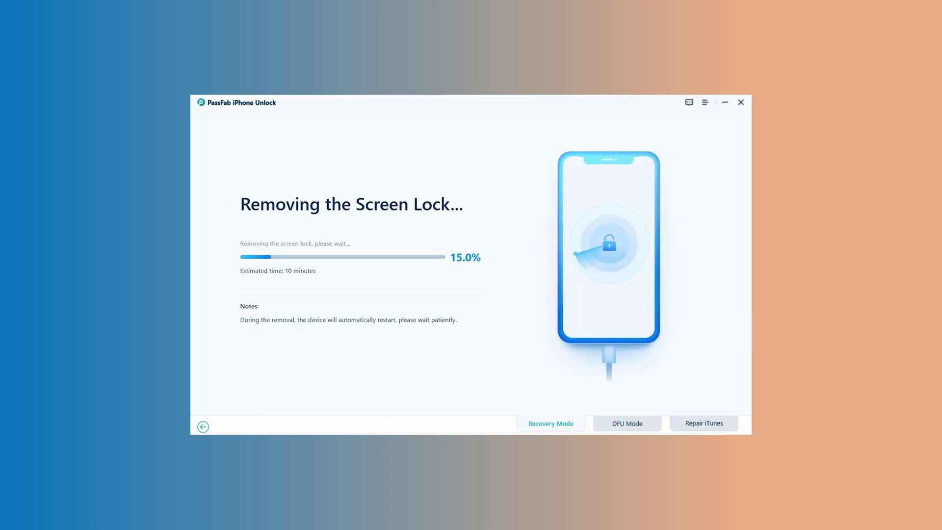